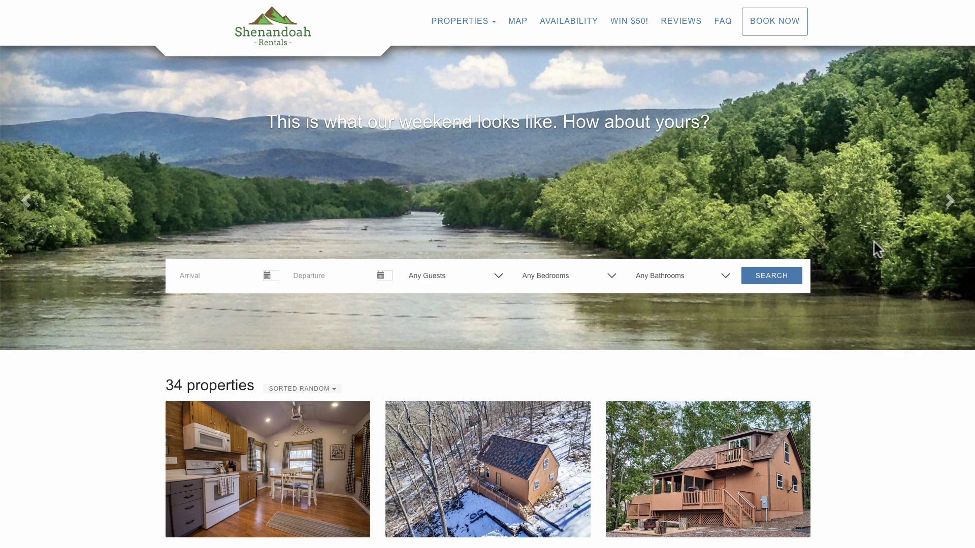
# Scroll the Shenandoah Rentals property grid and open the Bear Valley cabin's page
pyautogui.scroll(-5, 873, 242)
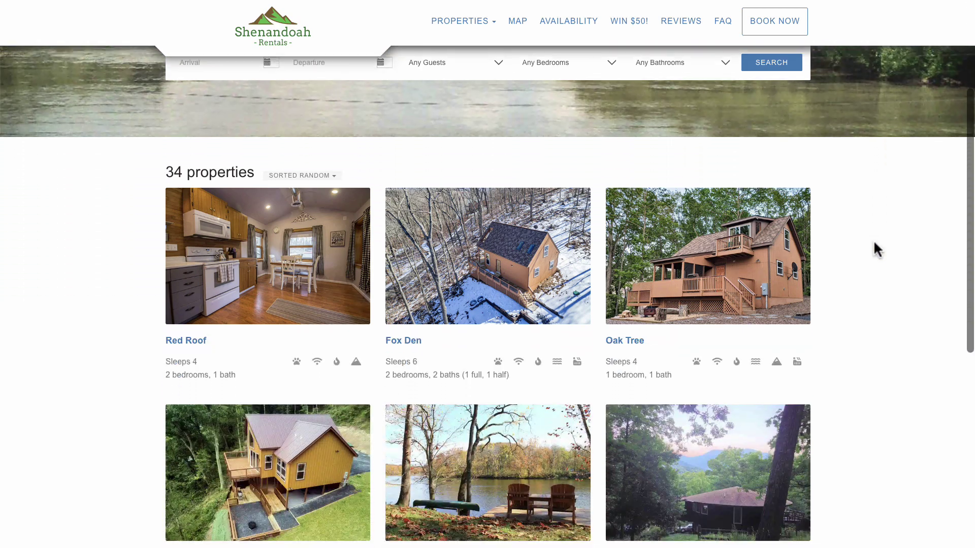
pyautogui.scroll(-4, 874, 243)
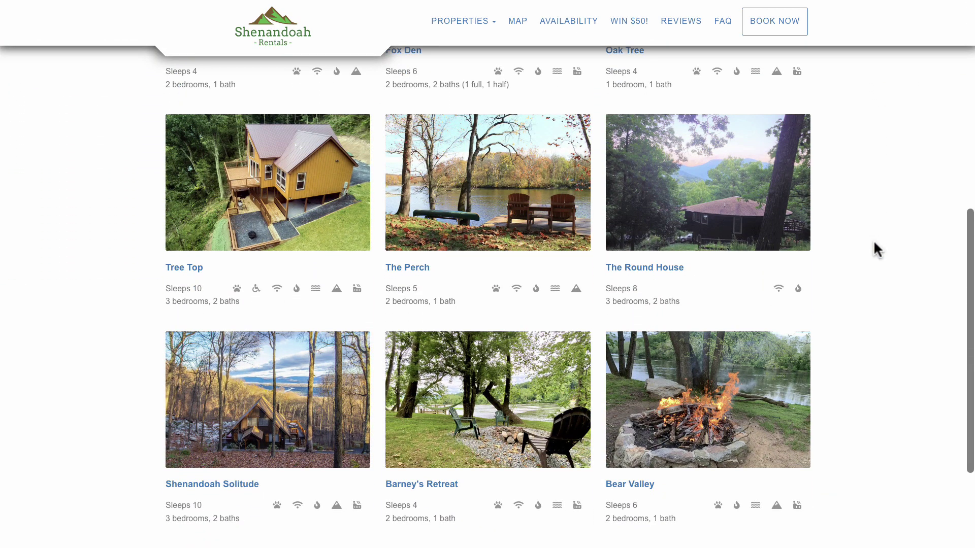
pyautogui.click(798, 396)
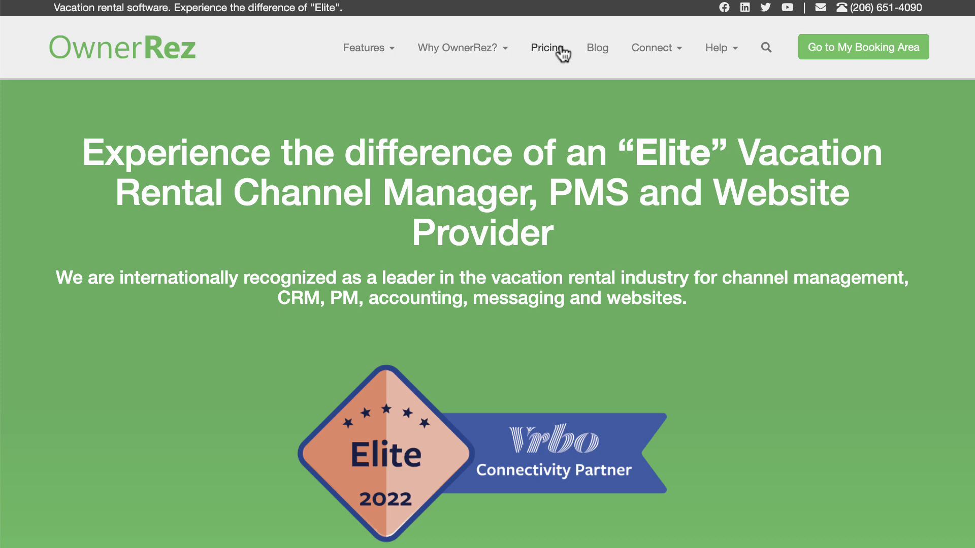
# On the Pricing page, check the monthly price for 1 and then 2 properties ($55)
pyautogui.click(563, 52)
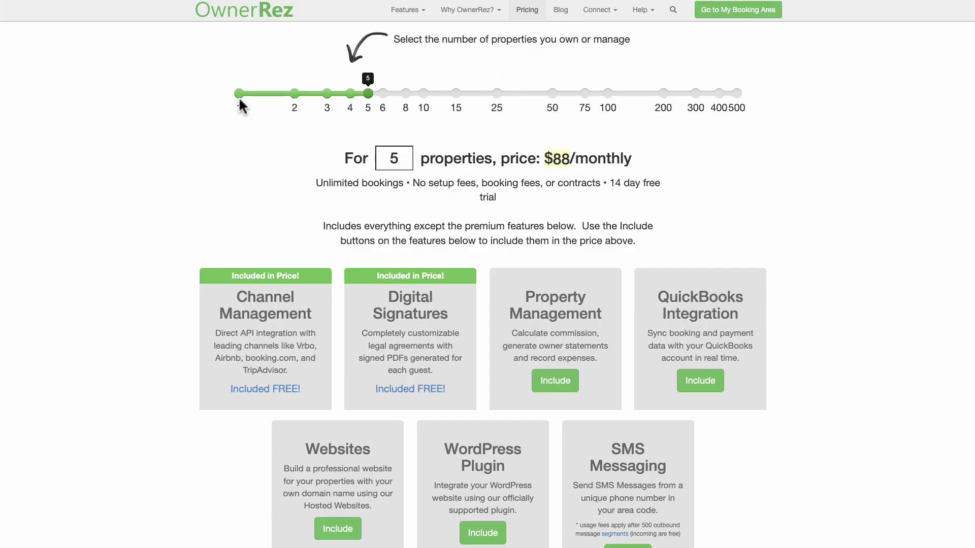
pyautogui.click(239, 96)
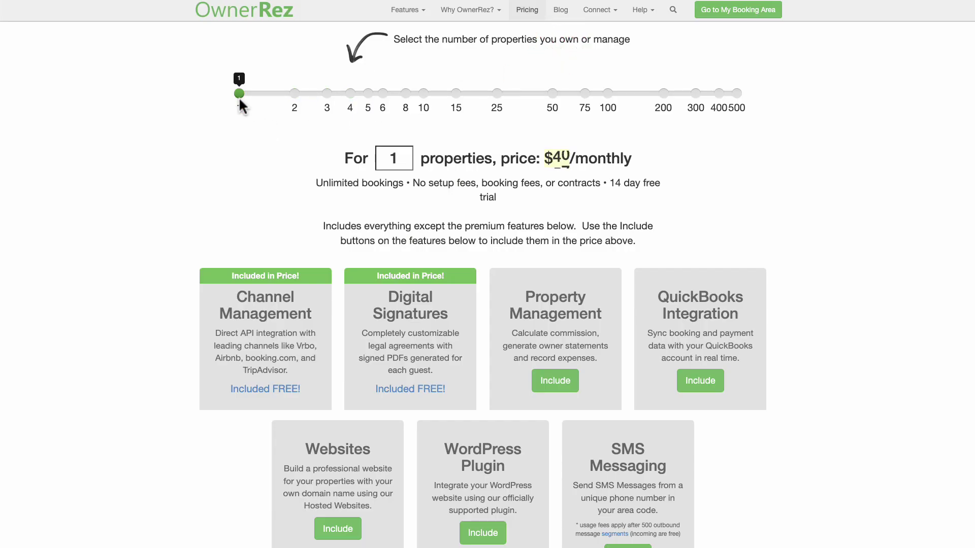
pyautogui.click(295, 93)
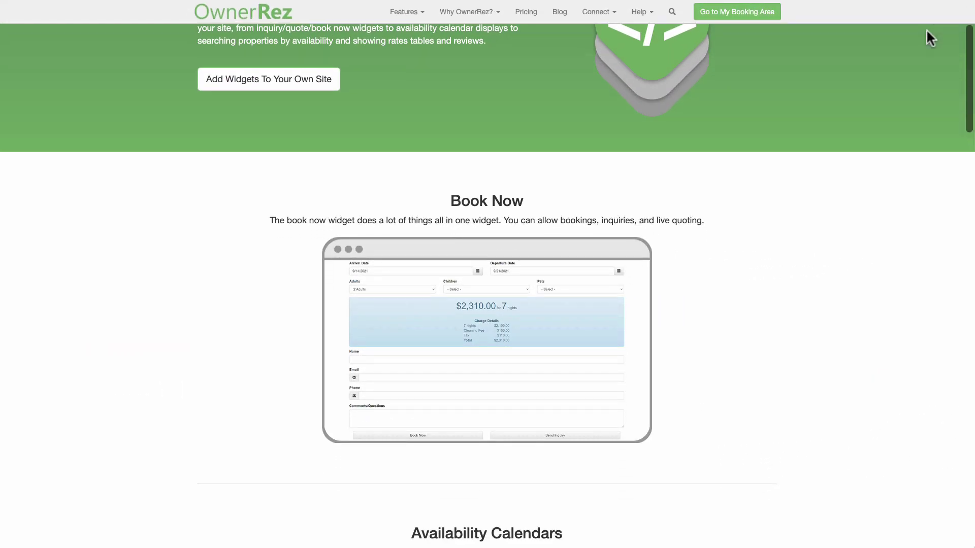
# Scroll through the Widgets page's booking and calendar widget examples
pyautogui.scroll(-10, 927, 30)
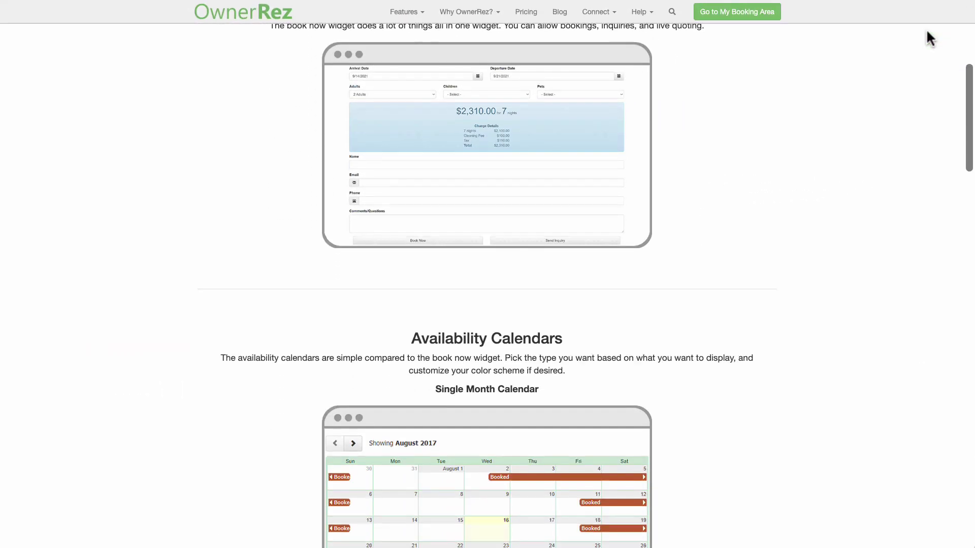
pyautogui.scroll(-10, 927, 32)
pyautogui.scroll(-8, 926, 32)
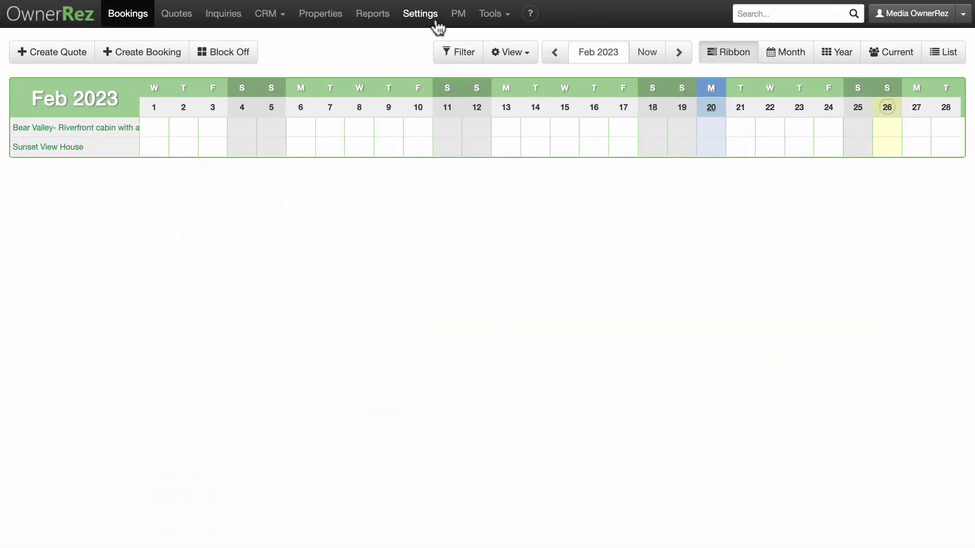
# In Settings > Theming, open the Account Theme and start changing its contact, logo and social details
pyautogui.click(435, 15)
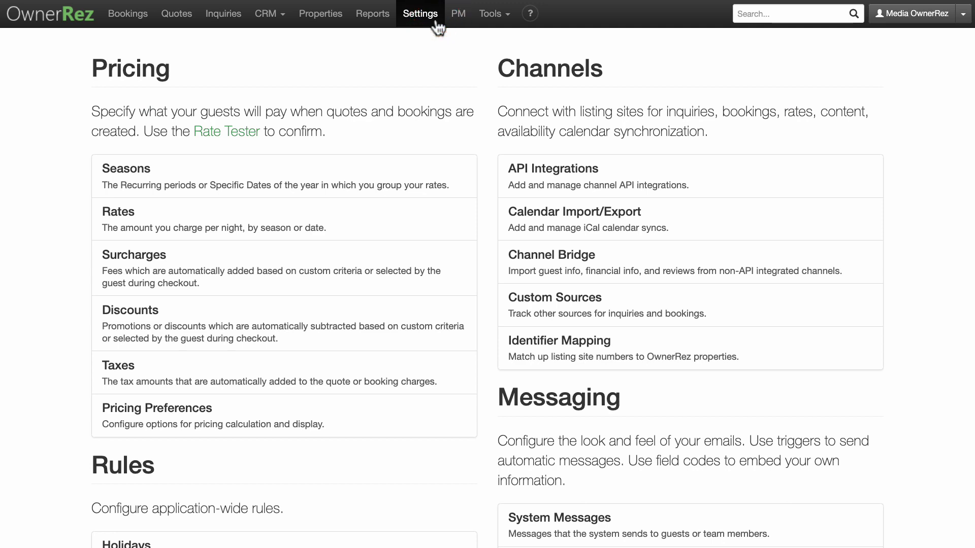
pyautogui.scroll(-10, 437, 25)
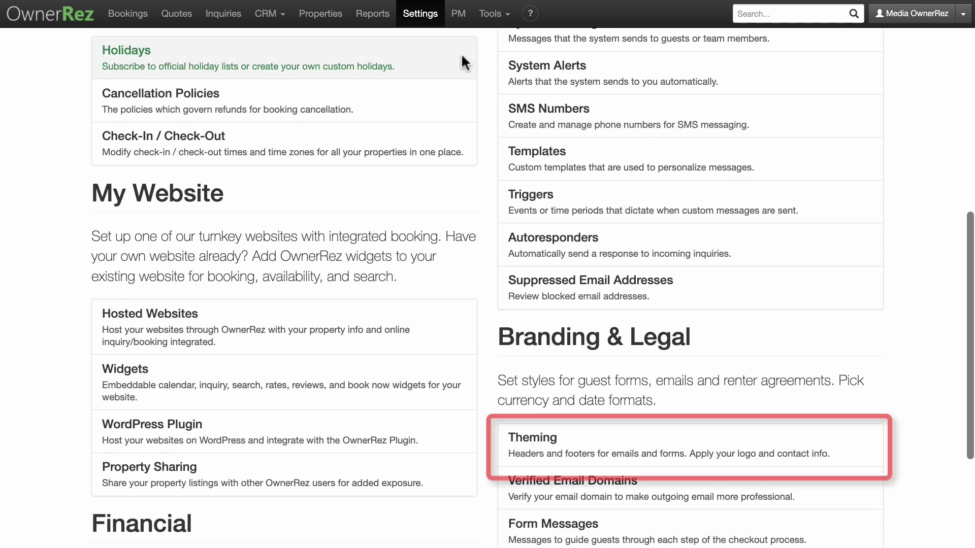
pyautogui.click(656, 440)
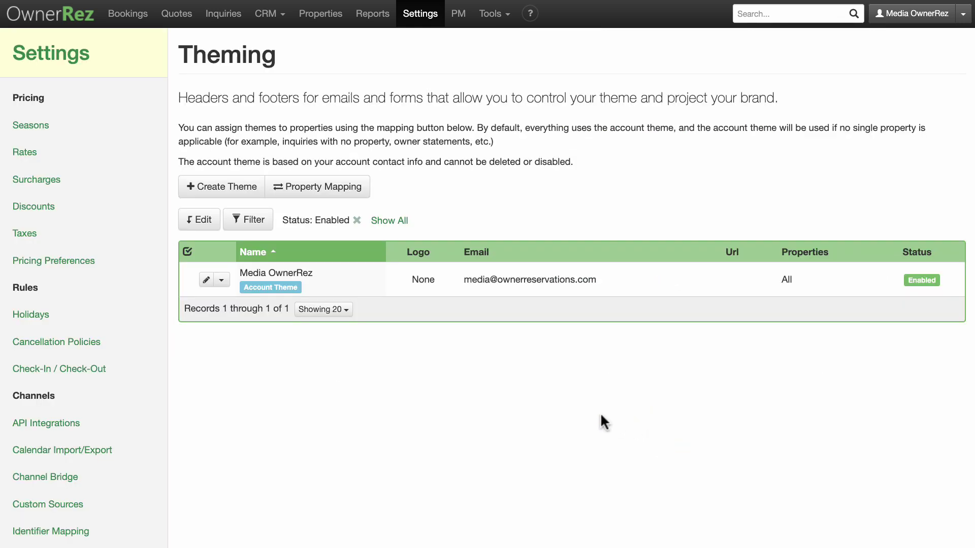
pyautogui.click(300, 286)
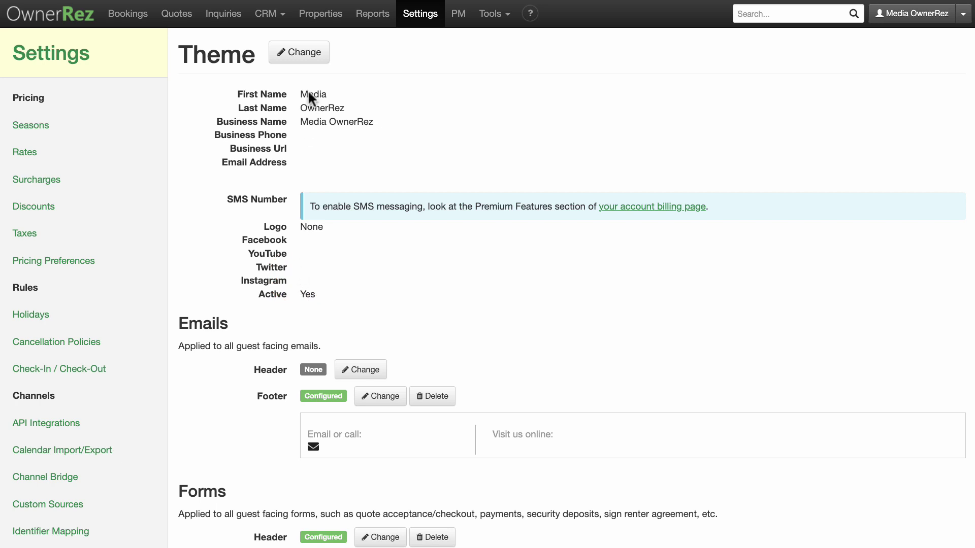
pyautogui.click(310, 60)
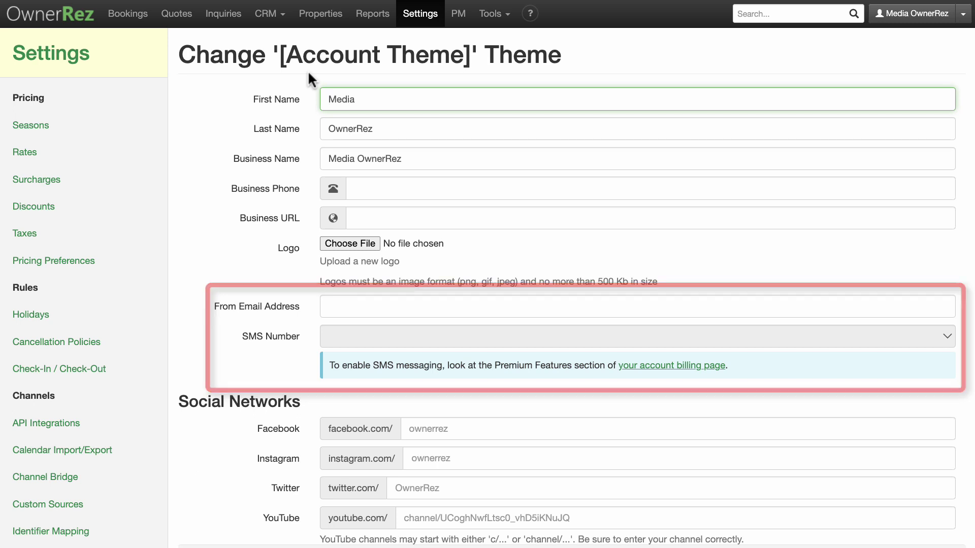
pyautogui.scroll(-2, 308, 73)
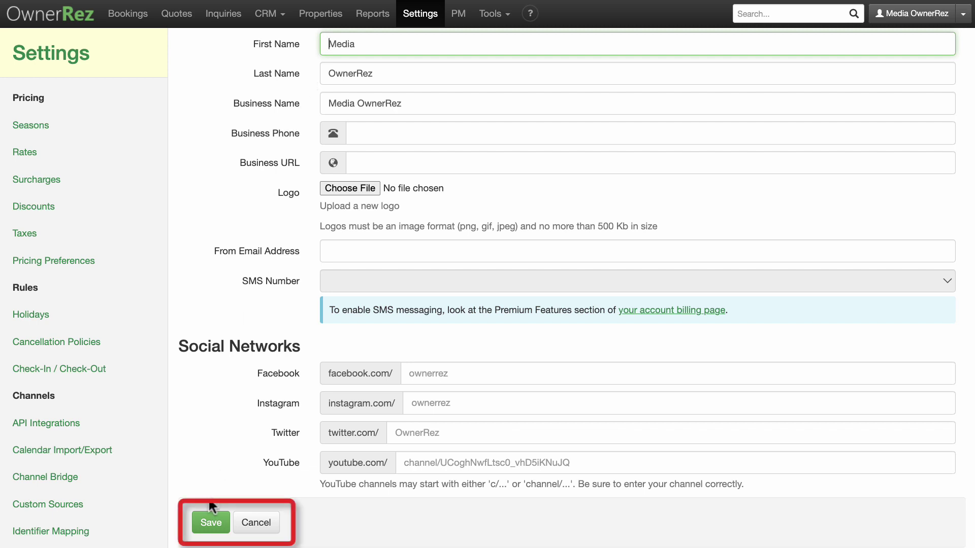
# Save the account theme, enable Hosted Websites in Billing premium features, then return to Settings
pyautogui.click(208, 522)
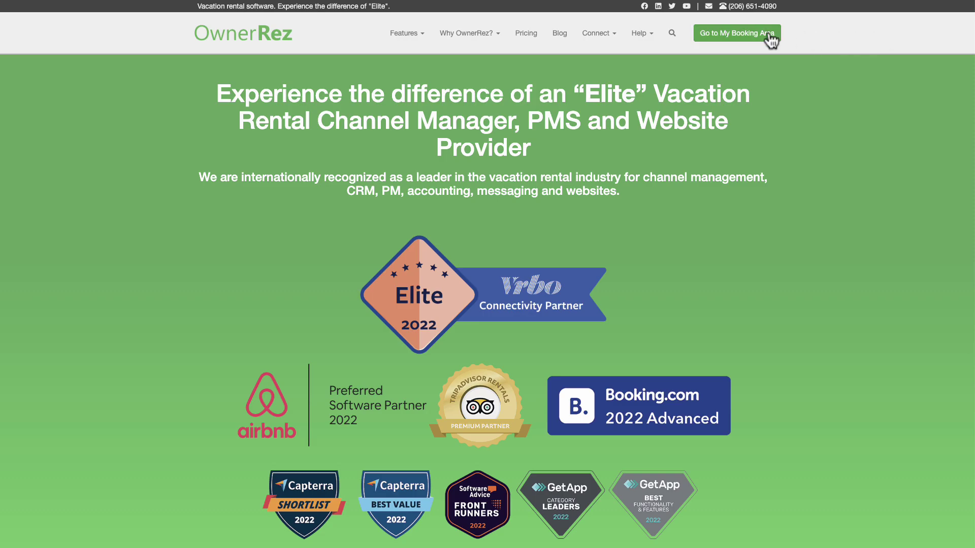
pyautogui.click(768, 35)
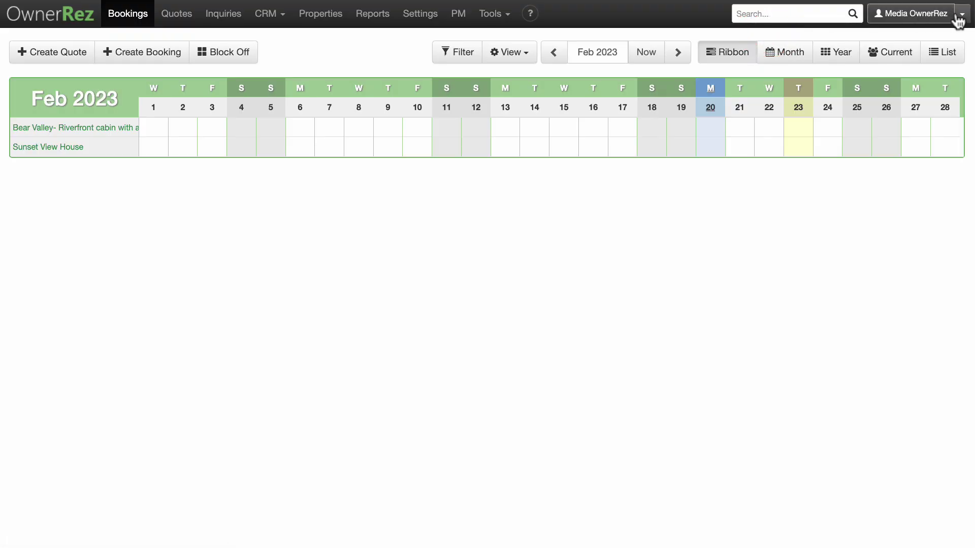
pyautogui.click(962, 20)
pyautogui.click(943, 72)
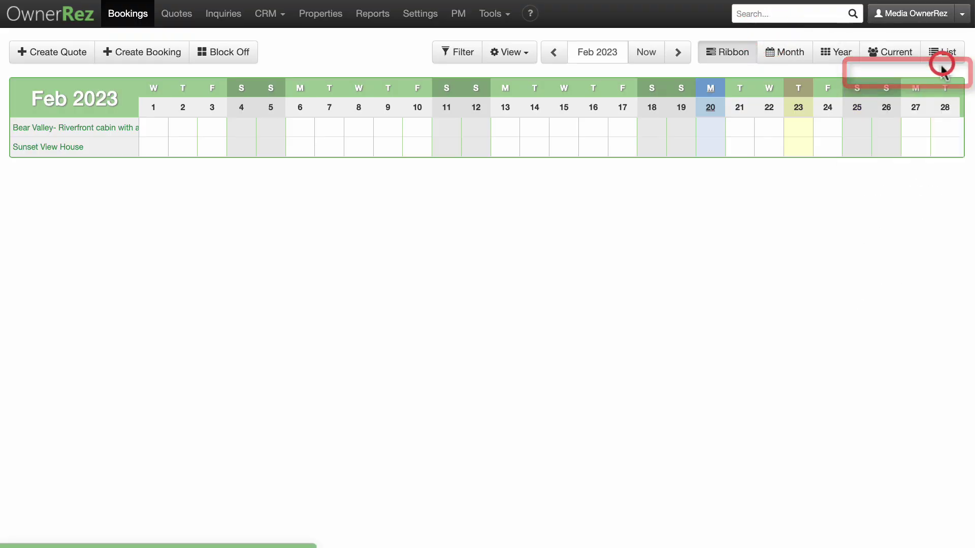
pyautogui.click(486, 216)
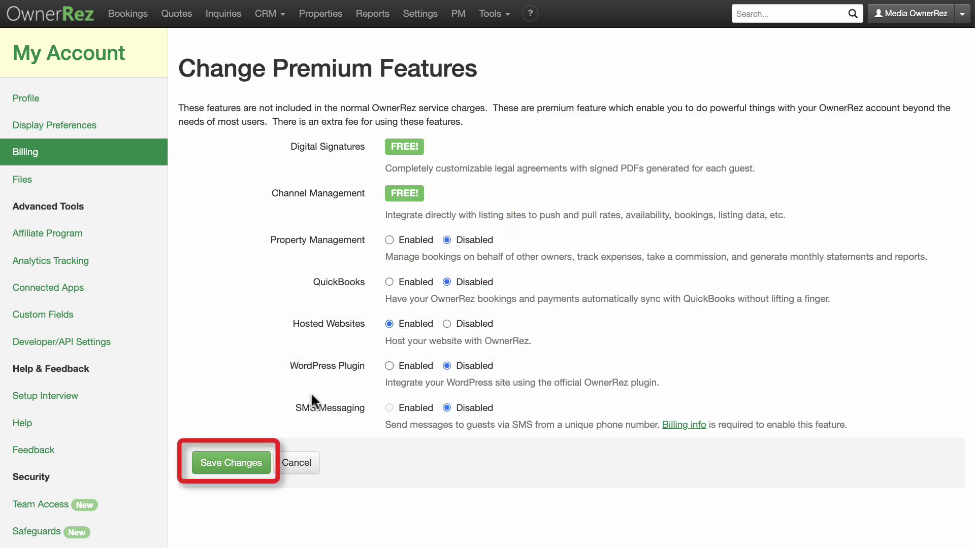
pyautogui.click(263, 463)
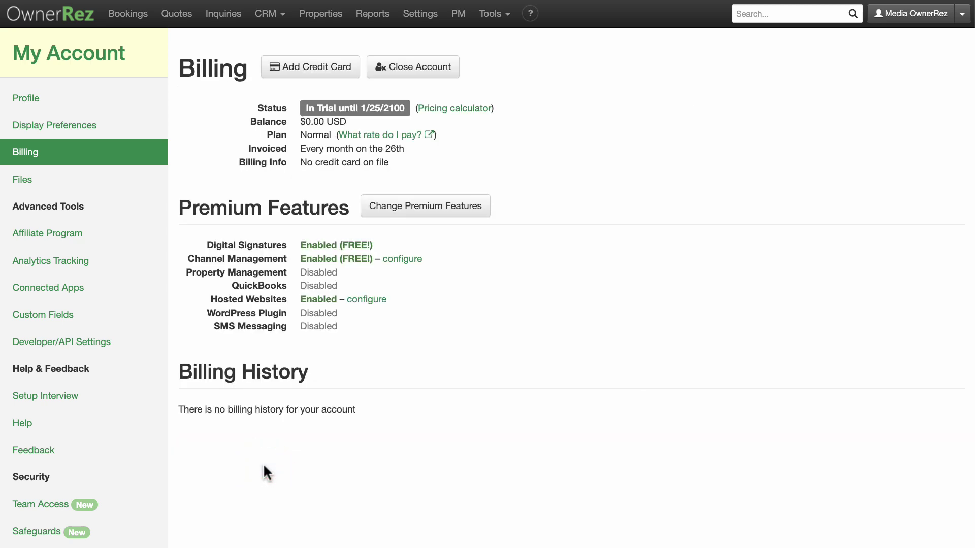
pyautogui.click(418, 14)
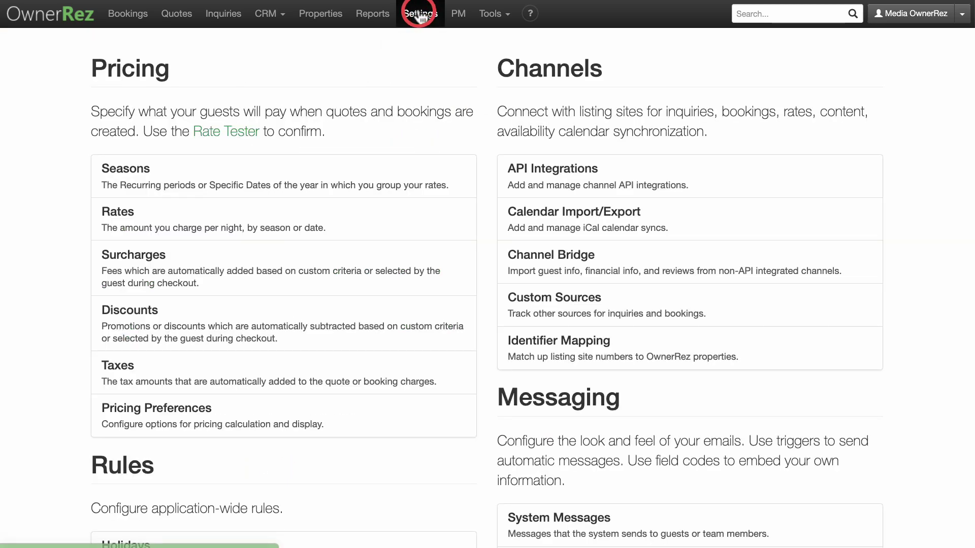
pyautogui.scroll(-9, 419, 17)
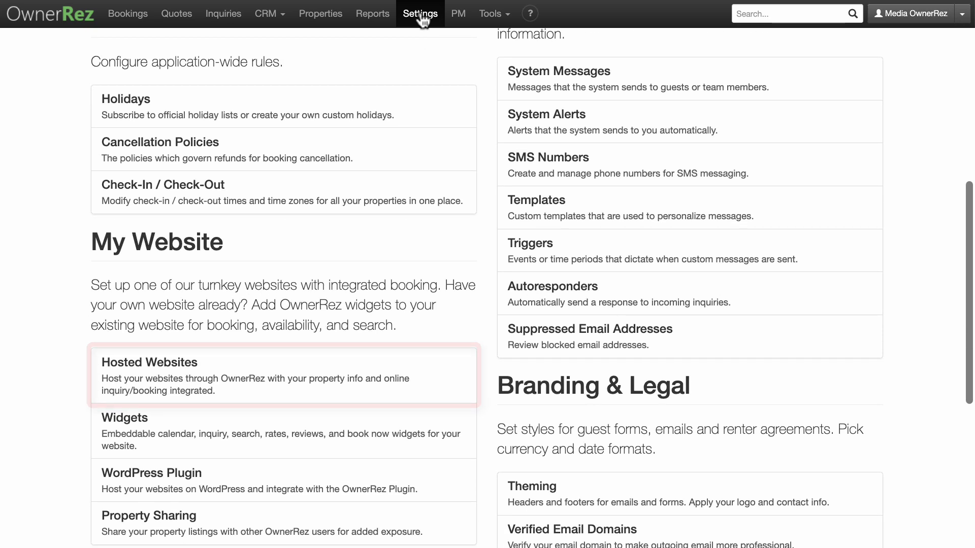
# Create a hosted website named 'Del mar sunset' with site title 'DEL Mar Sunset'
pyautogui.click(436, 384)
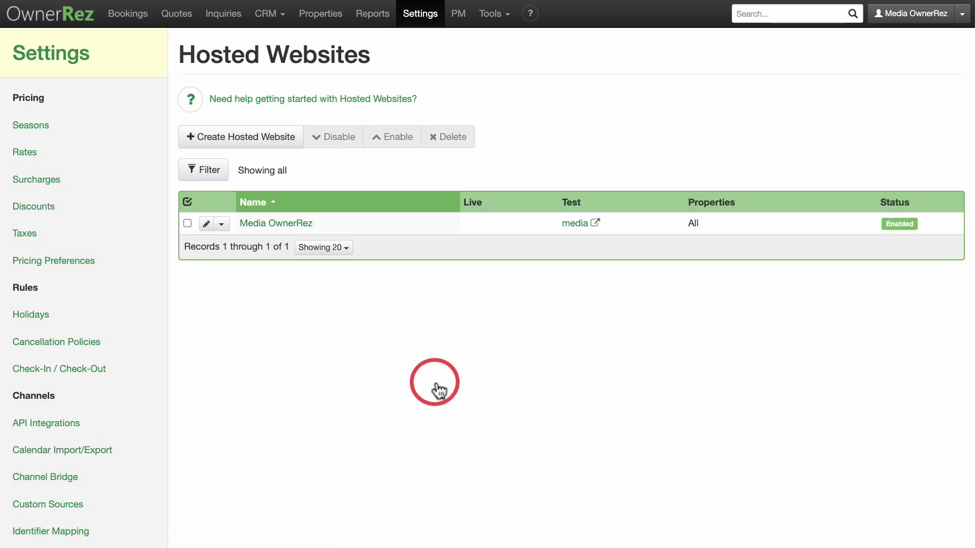
pyautogui.click(256, 135)
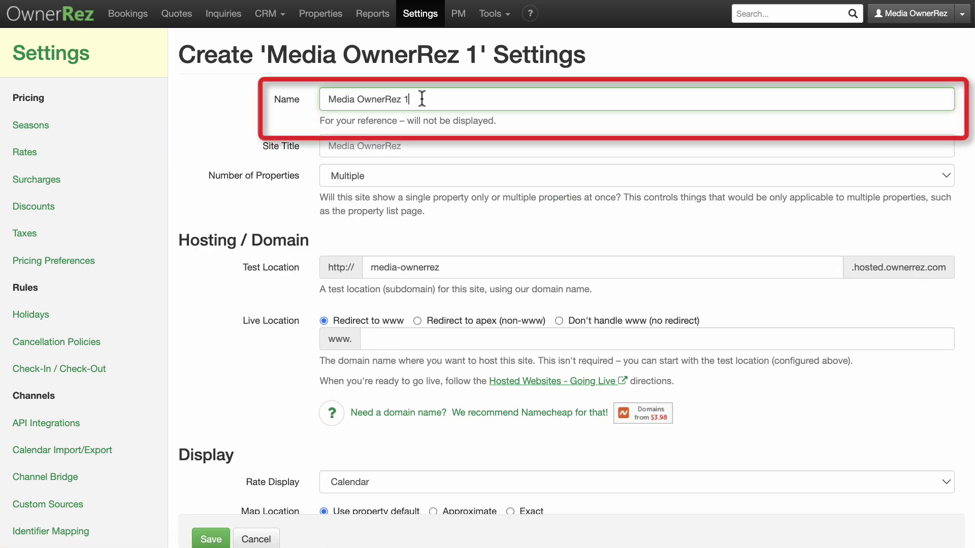
pyautogui.moveTo(406, 99); pyautogui.dragTo(316, 81)
pyautogui.write('Del mar sunset')
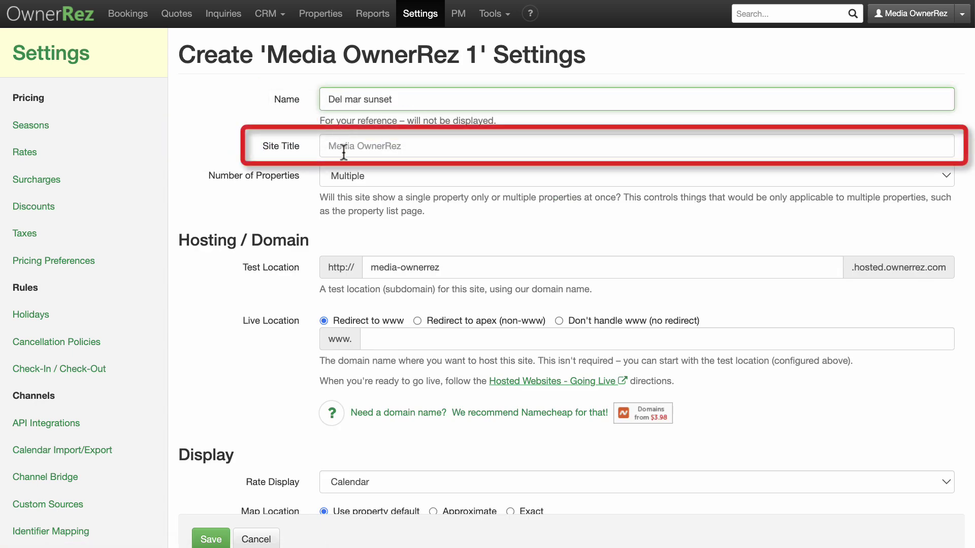
pyautogui.press('Tab')
pyautogui.write('DEL Mar Sunset')
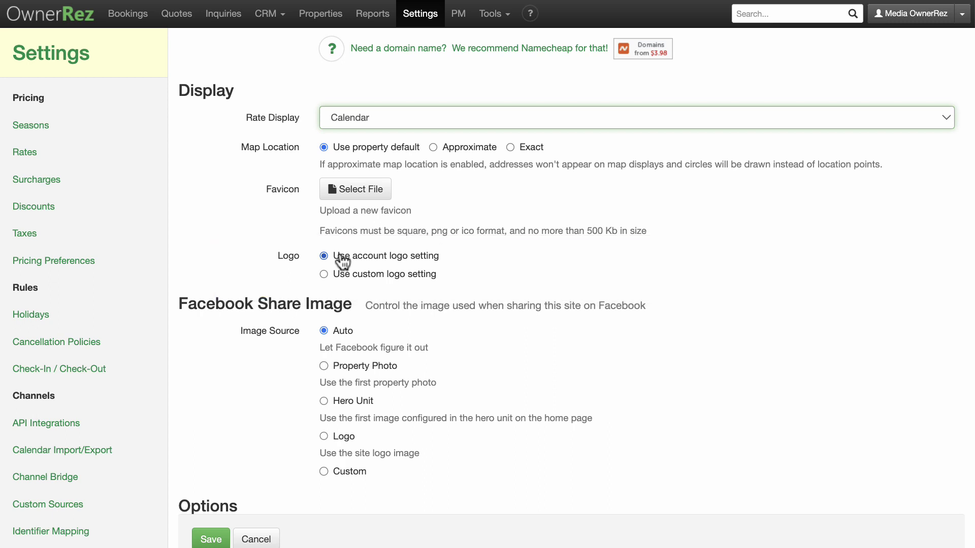
# Keep the account logo and all properties, and set the content editor to Visual
pyautogui.click(325, 273)
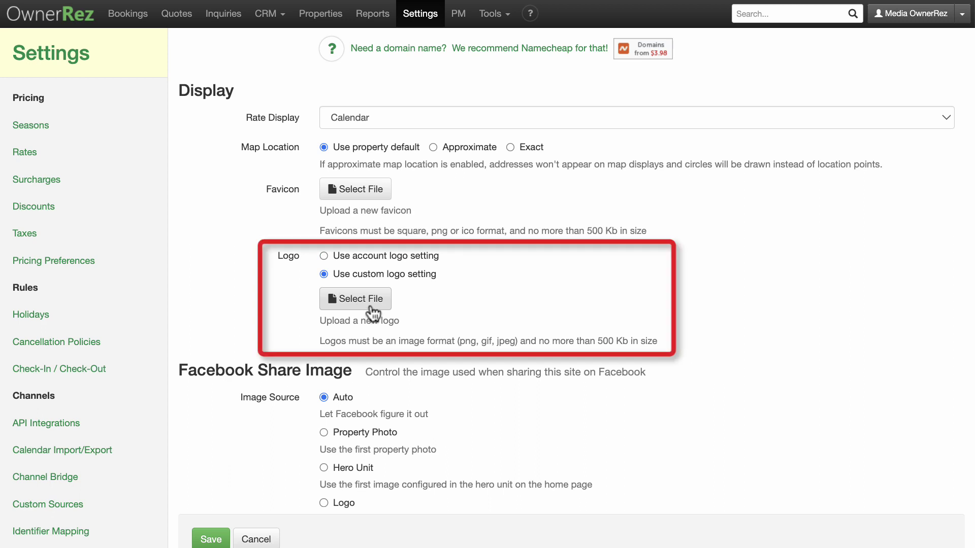
pyautogui.click(322, 254)
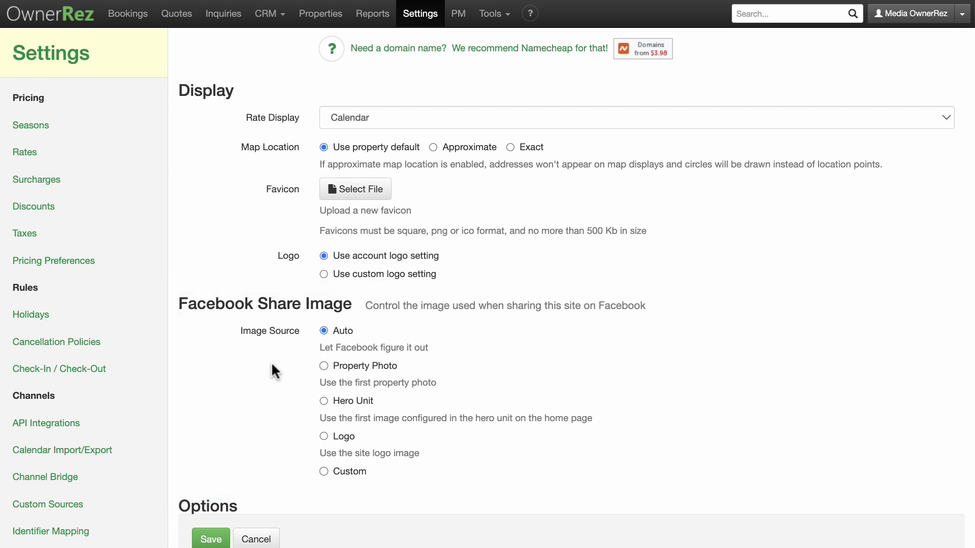
pyautogui.scroll(-3, 271, 362)
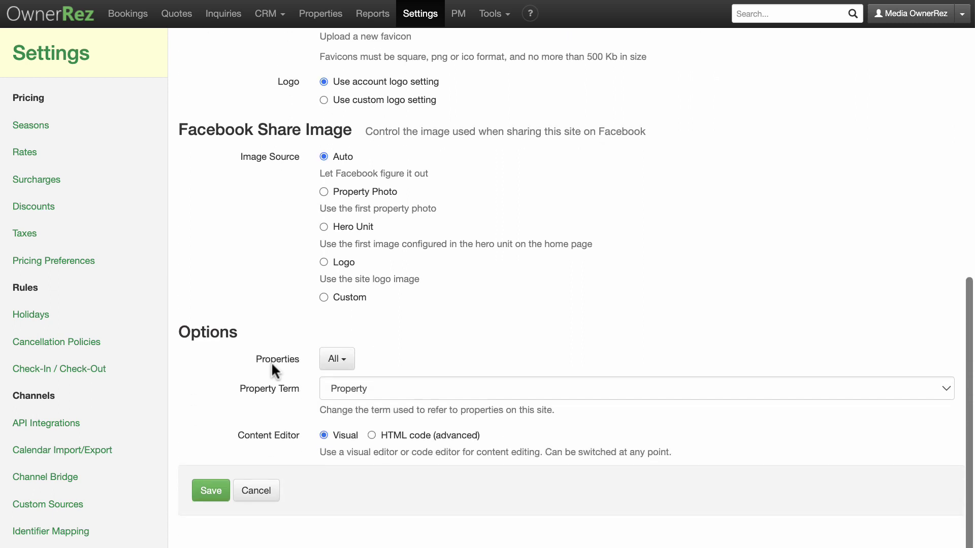
pyautogui.click(350, 360)
pyautogui.click(351, 362)
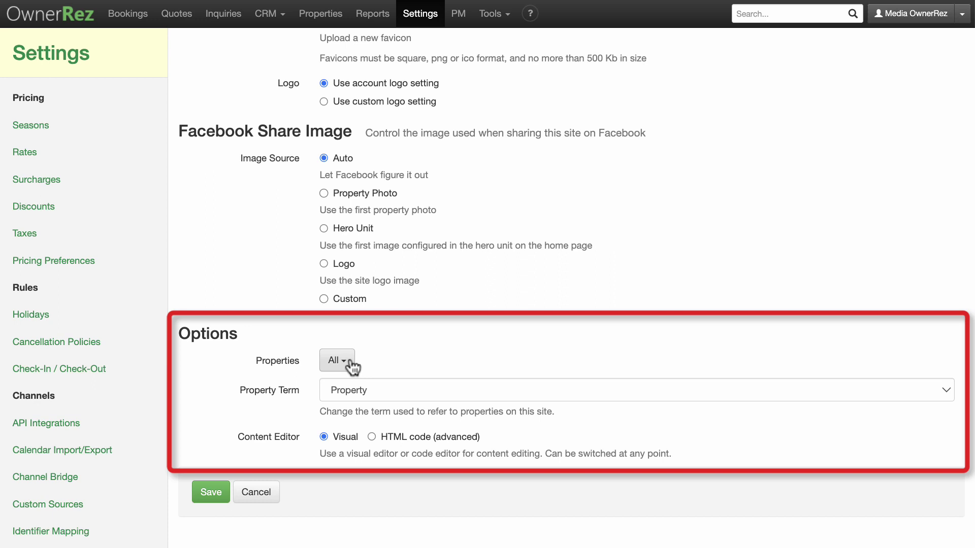
pyautogui.click(371, 435)
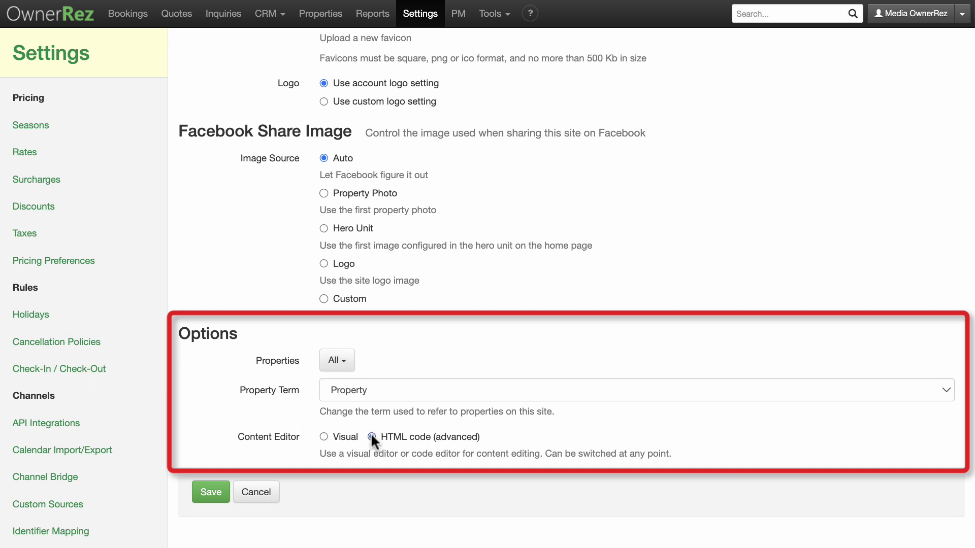
pyautogui.click(325, 436)
# Save the site, then choose Comic Bans as header template after previewing Bay Grande, and save
pyautogui.click(223, 493)
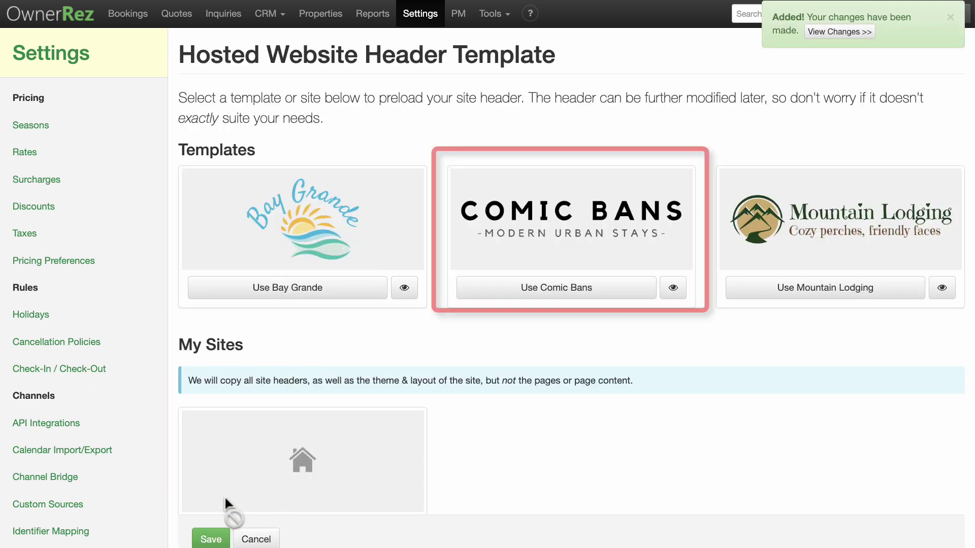
pyautogui.click(534, 294)
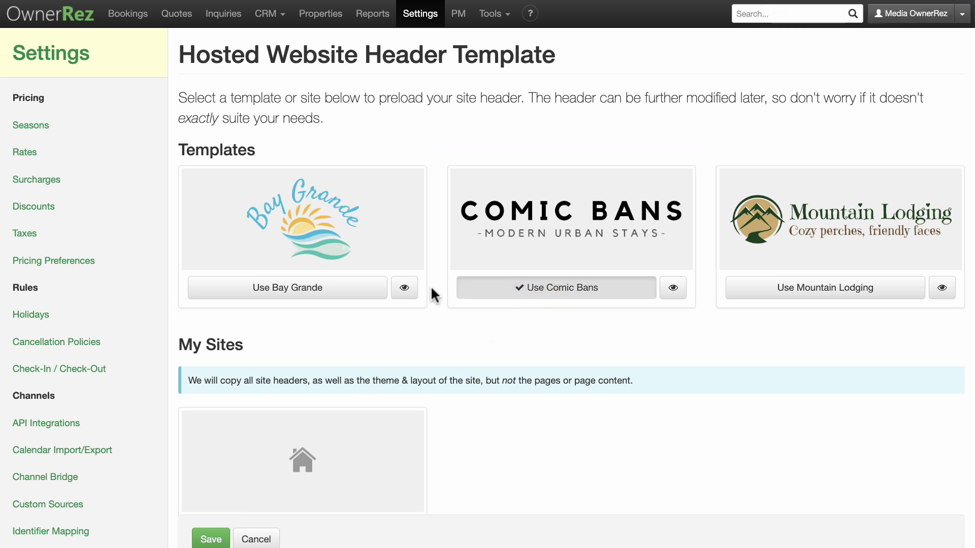
pyautogui.click(405, 288)
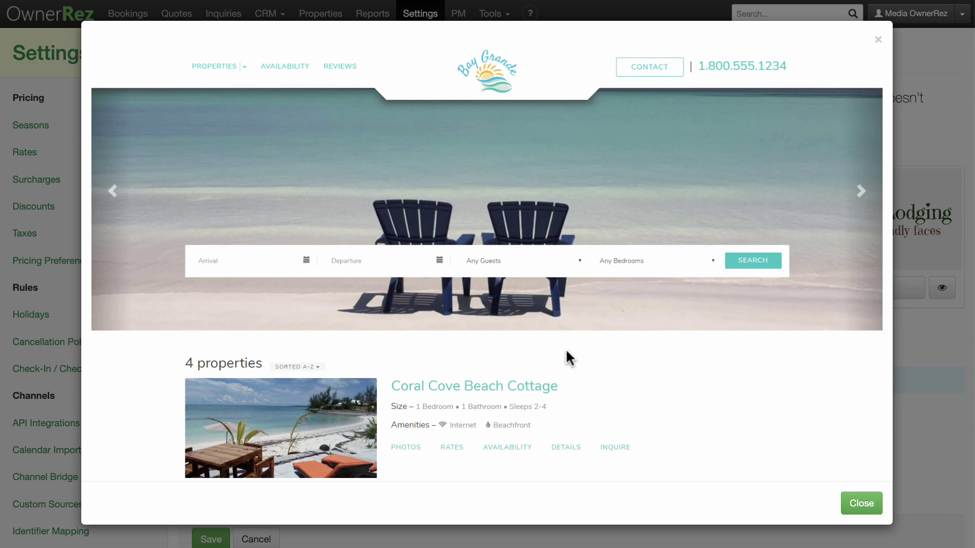
pyautogui.click(850, 504)
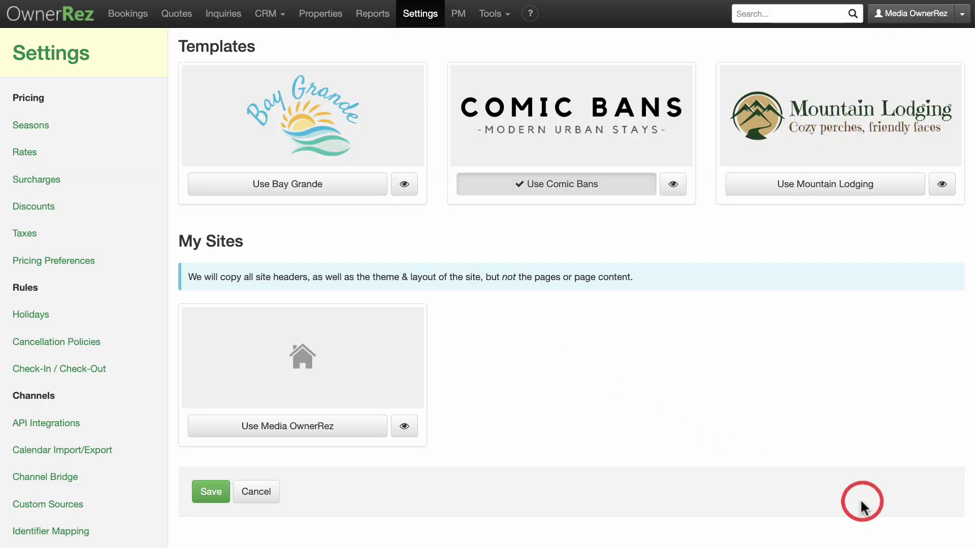
pyautogui.click(211, 492)
# In Theme & Layout, keep main font Default and reset accent colour from #ed536a to #337ab7
pyautogui.click(690, 57)
pyautogui.click(380, 218)
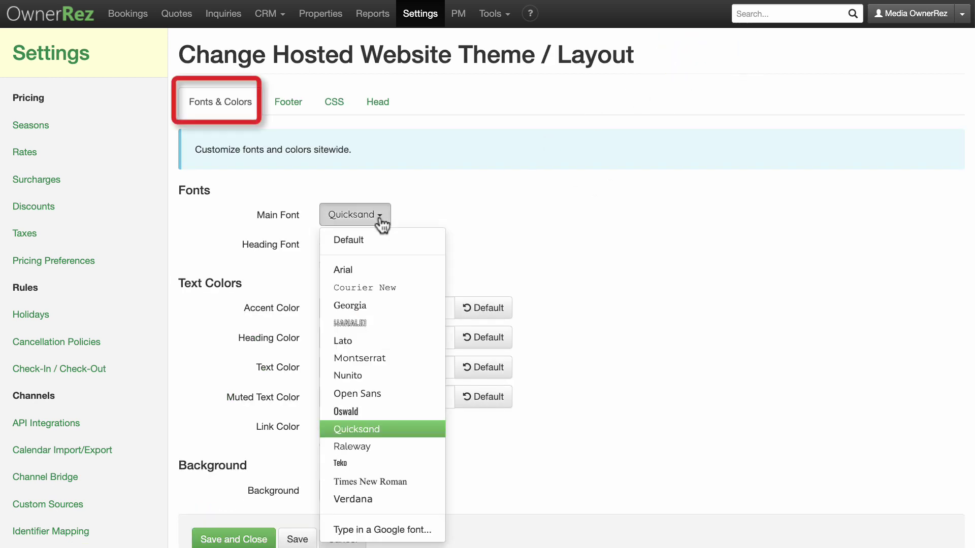
pyautogui.click(381, 219)
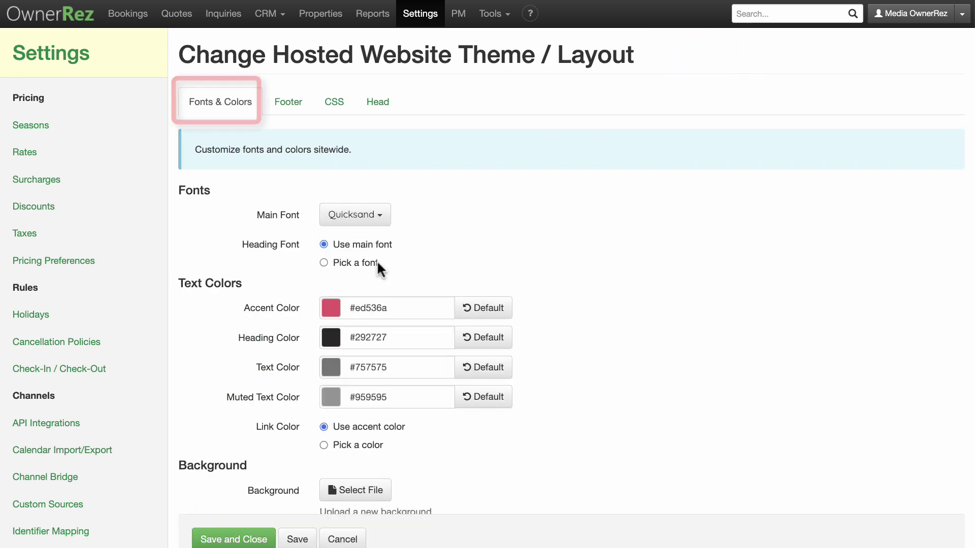
pyautogui.click(333, 310)
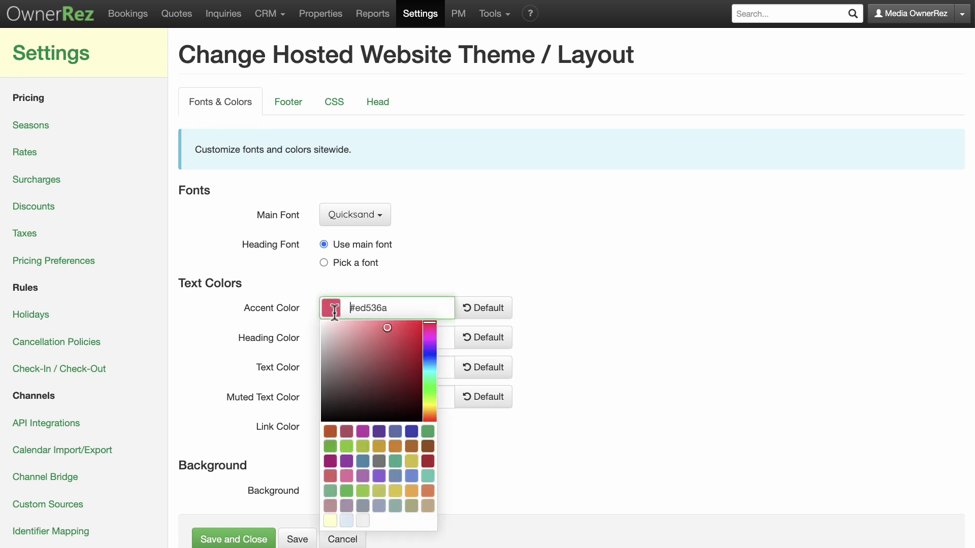
pyautogui.click(496, 311)
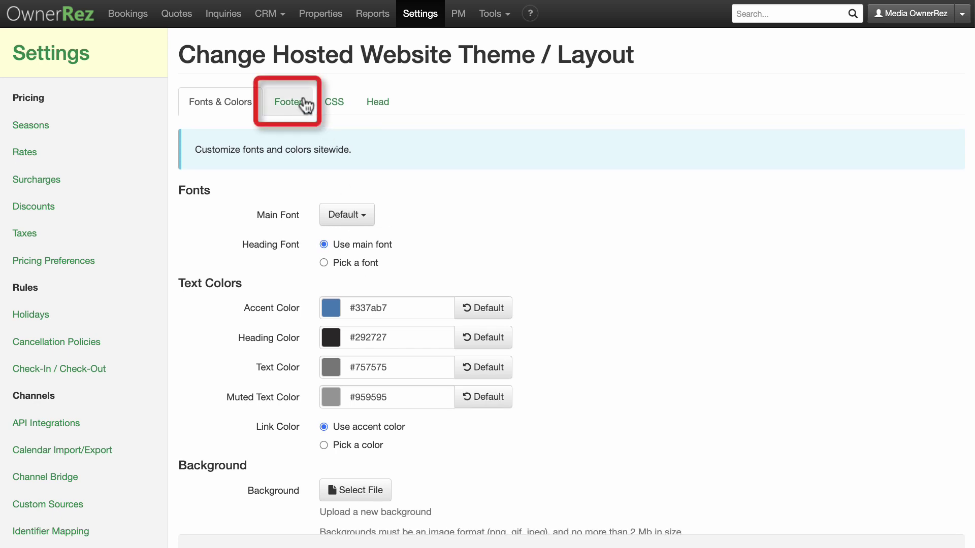
# Delete the footer's Facebook link, keeping the Instagram, Twitter and YouTube links
pyautogui.click(299, 101)
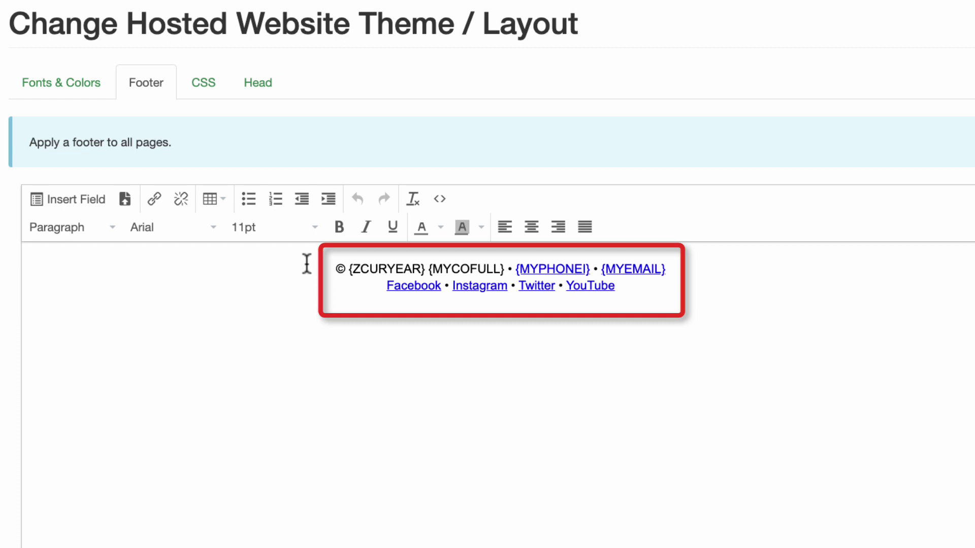
pyautogui.click(407, 286)
pyautogui.click(155, 200)
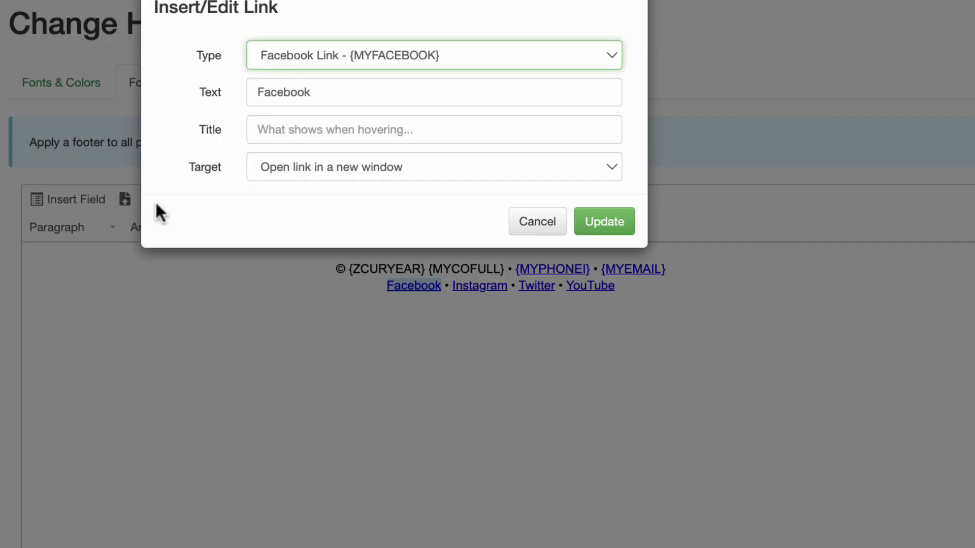
pyautogui.click(524, 227)
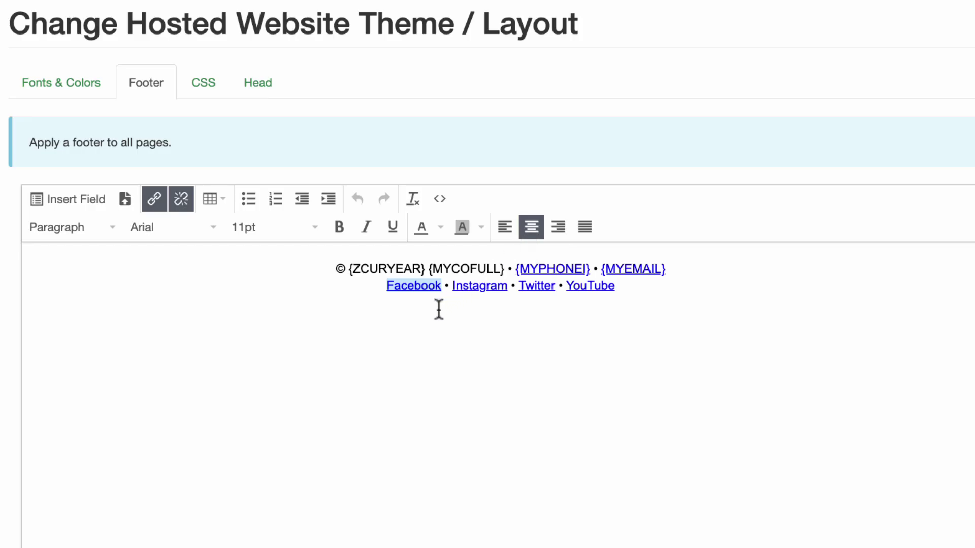
pyautogui.press('Delete')
pyautogui.press('Delete')
pyautogui.press('Delete')
pyautogui.press('Delete')
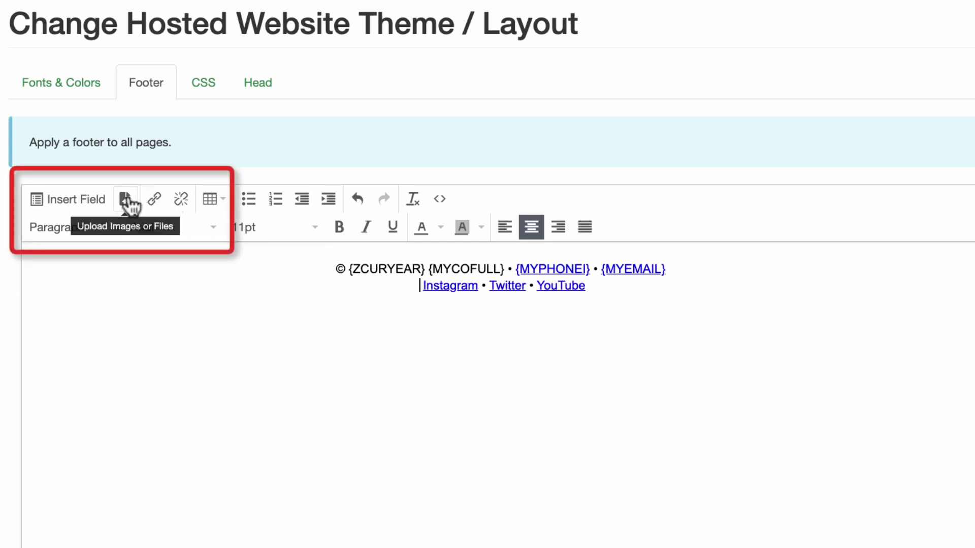
# Review the Custom CSS and Head HTML tabs, then Save and Close the theme settings
pyautogui.click(211, 81)
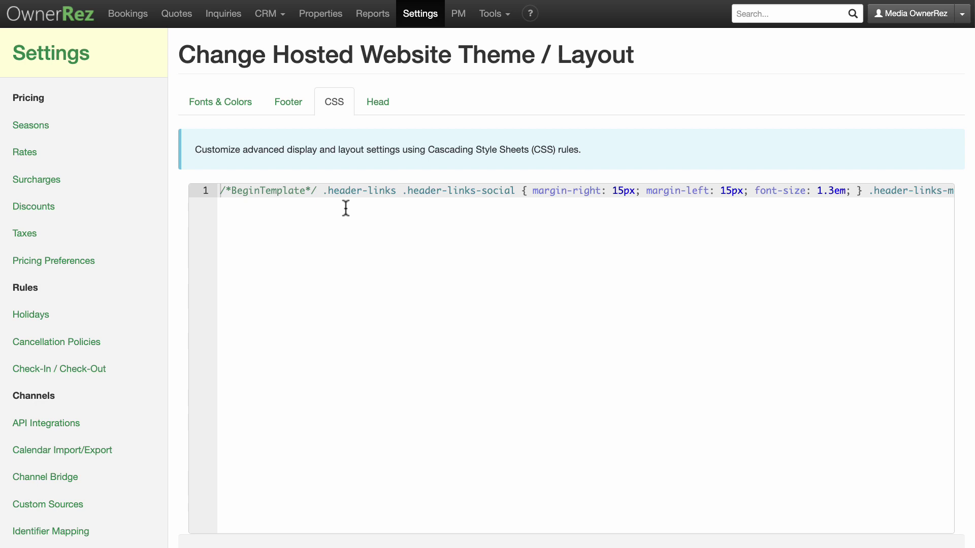
pyautogui.click(388, 112)
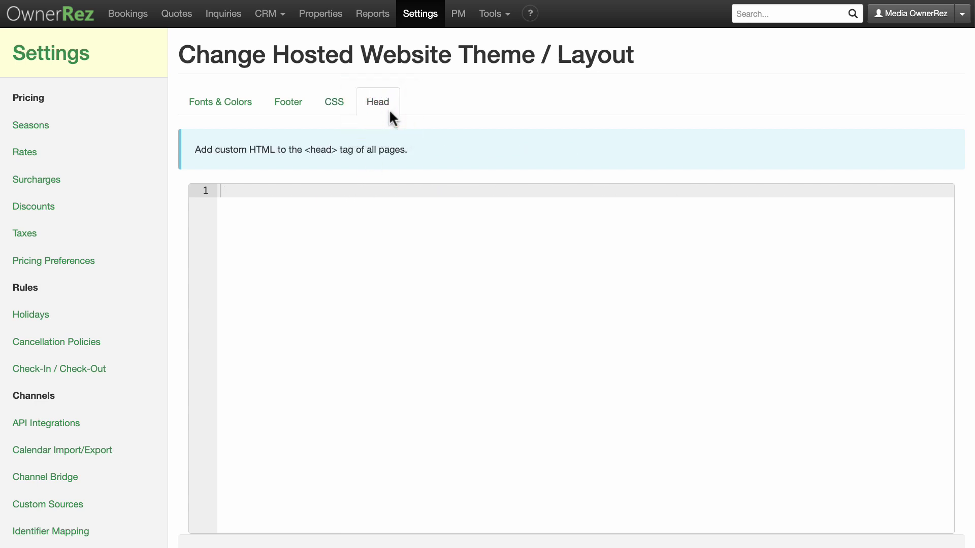
pyautogui.scroll(-2, 388, 108)
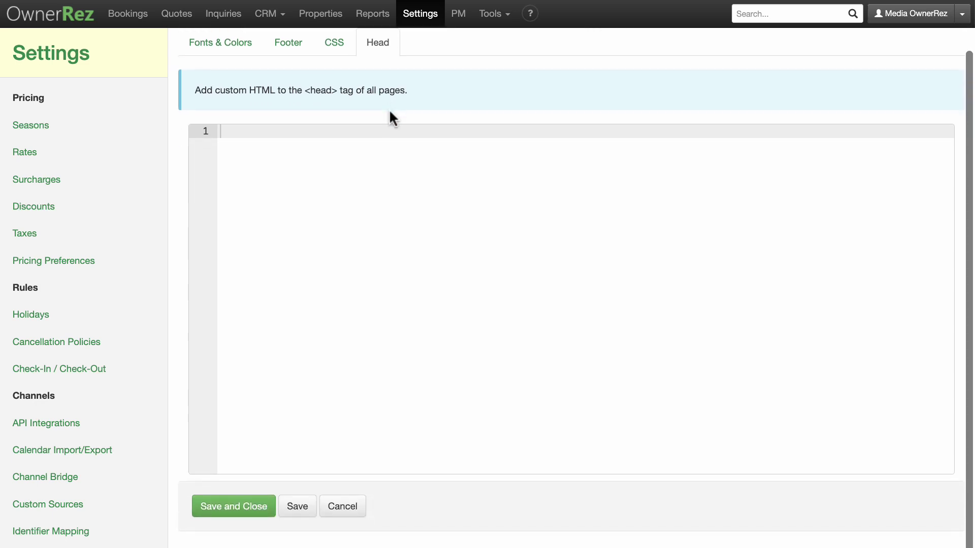
pyautogui.click(272, 512)
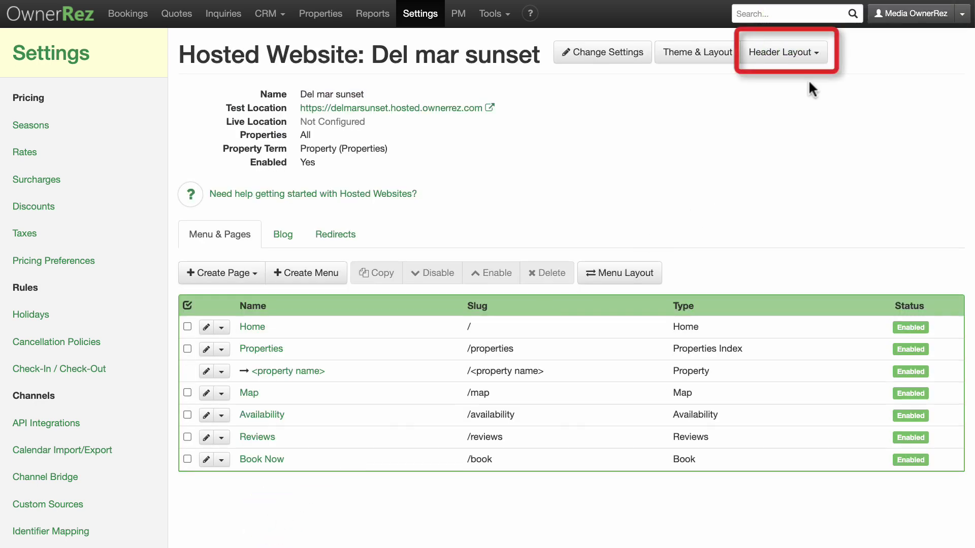
# Open the Desktop header editor for the Del mar sunset website from the Header Layout list
pyautogui.click(820, 56)
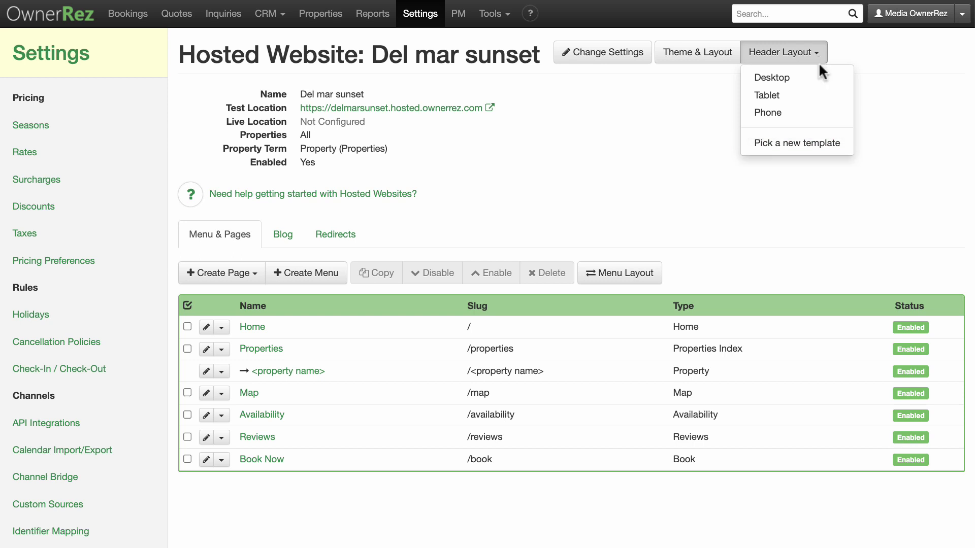
pyautogui.click(820, 79)
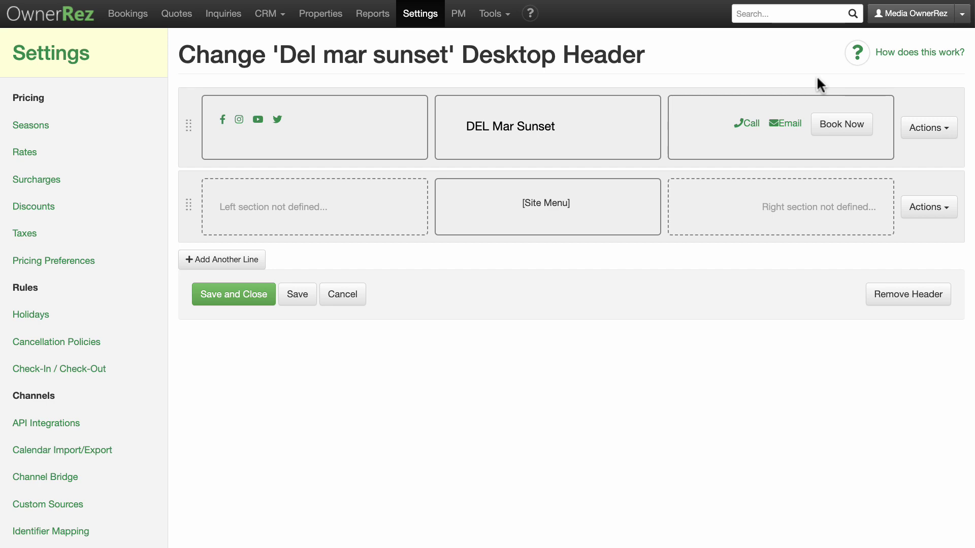
# Delete the Facebook link from the left header section, keeping Instagram, YouTube and Twitter, and save it
pyautogui.click(391, 143)
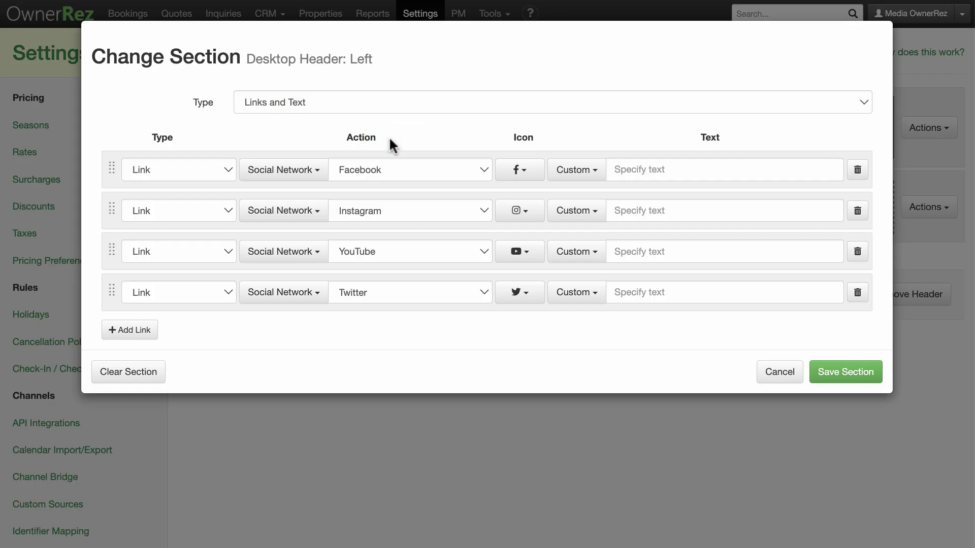
pyautogui.click(227, 168)
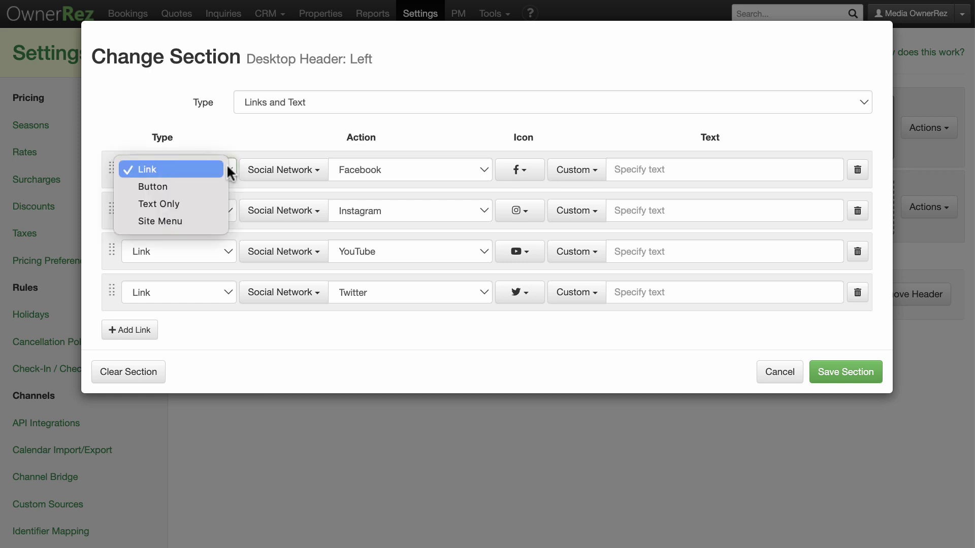
pyautogui.click(227, 163)
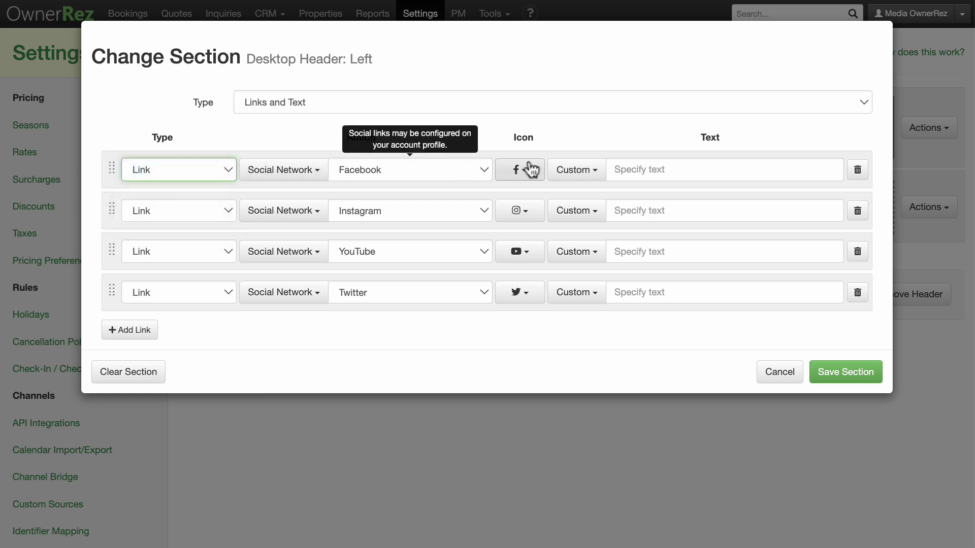
pyautogui.click(857, 170)
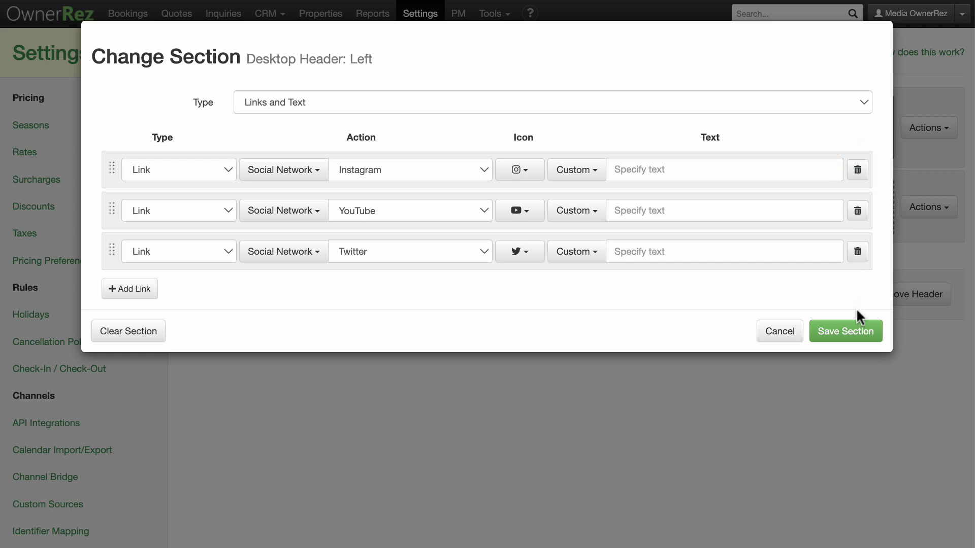
pyautogui.click(857, 334)
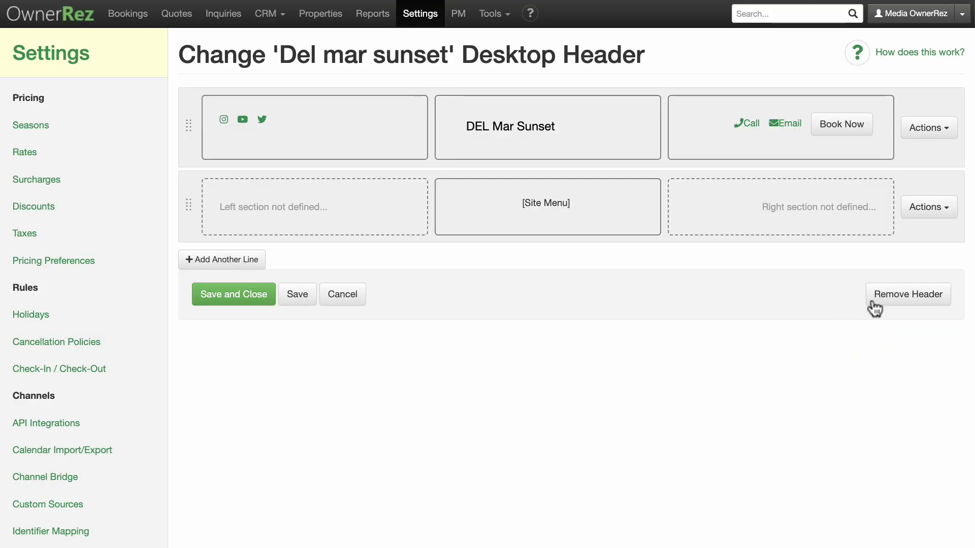
# Remove the second header line, the Site Menu, confirming the removal
pyautogui.click(947, 130)
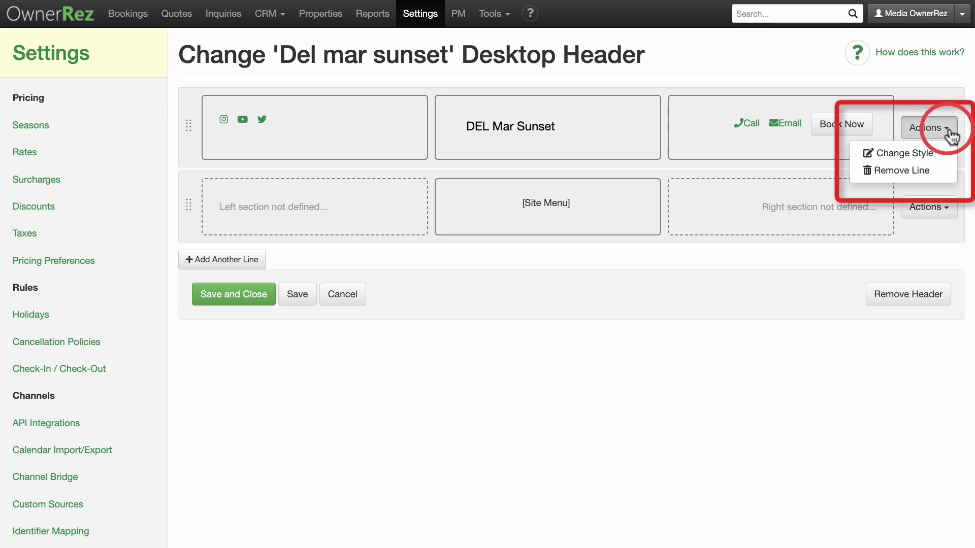
pyautogui.click(941, 152)
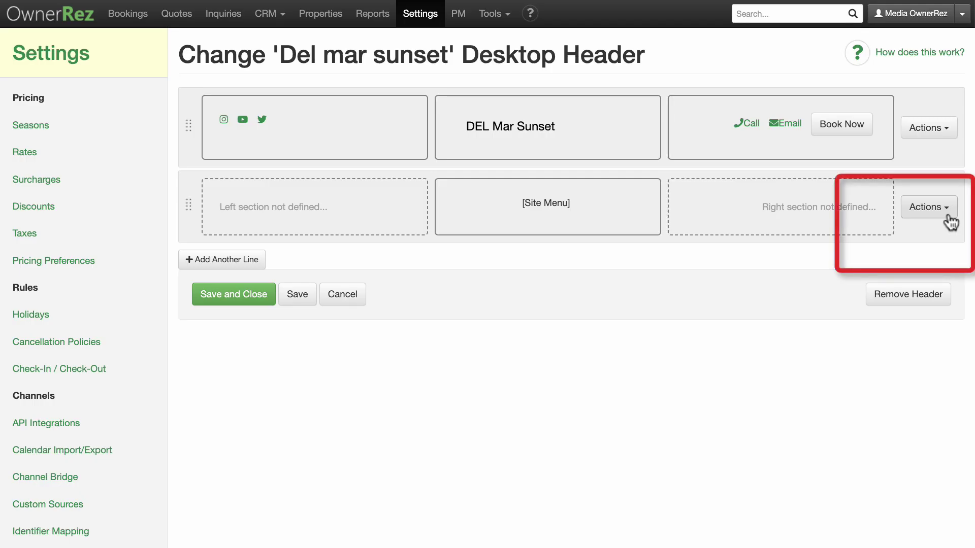
pyautogui.click(947, 209)
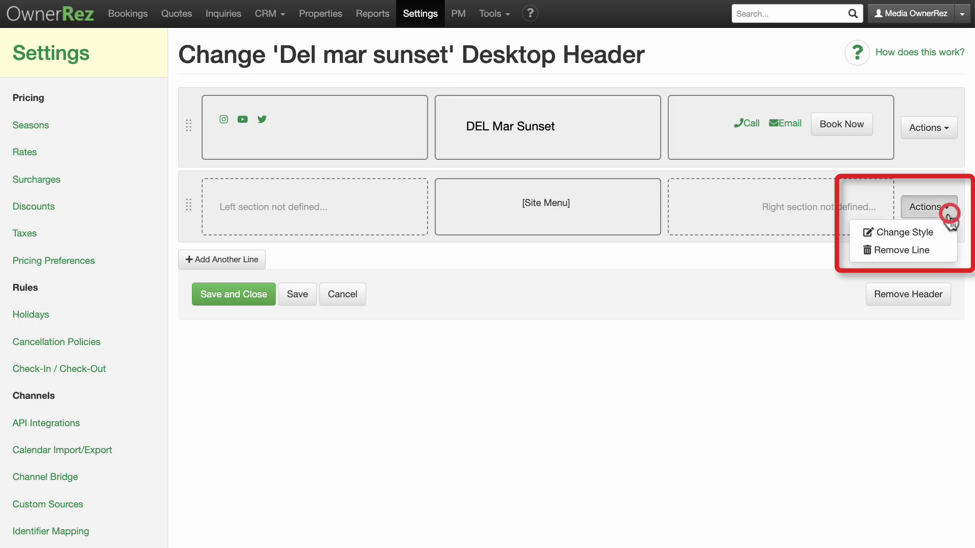
pyautogui.click(939, 249)
pyautogui.click(671, 71)
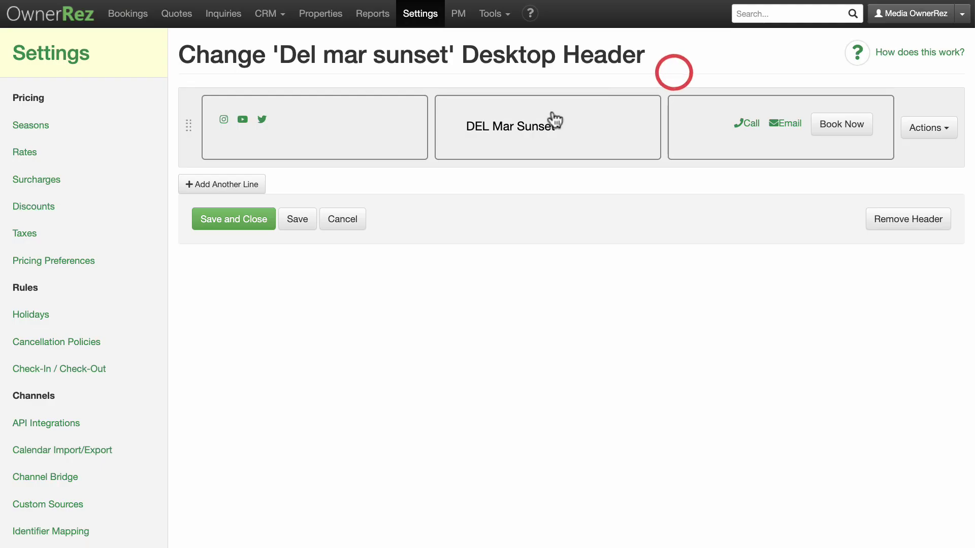
# Save and close the updated desktop header
pyautogui.click(257, 182)
pyautogui.moveTo(187, 205); pyautogui.dragTo(184, 120)
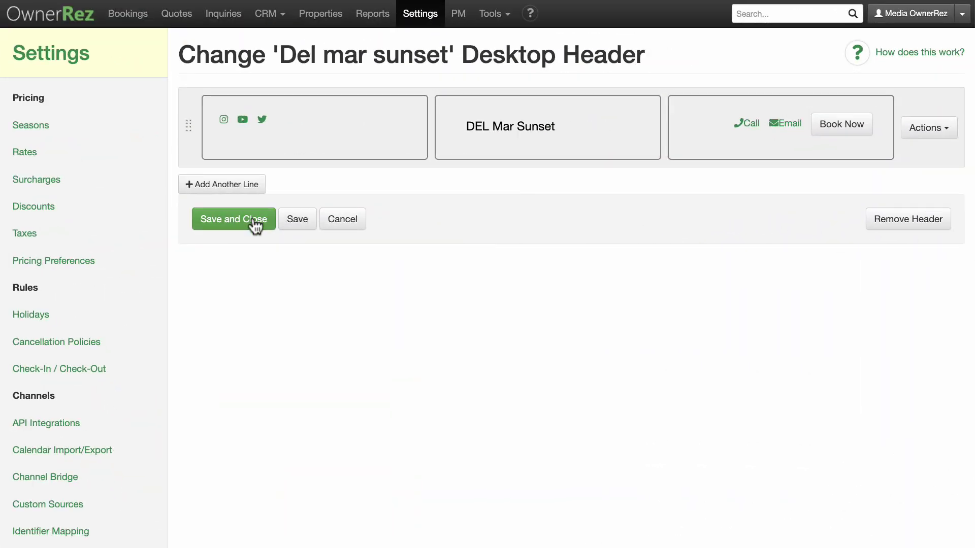
pyautogui.click(255, 221)
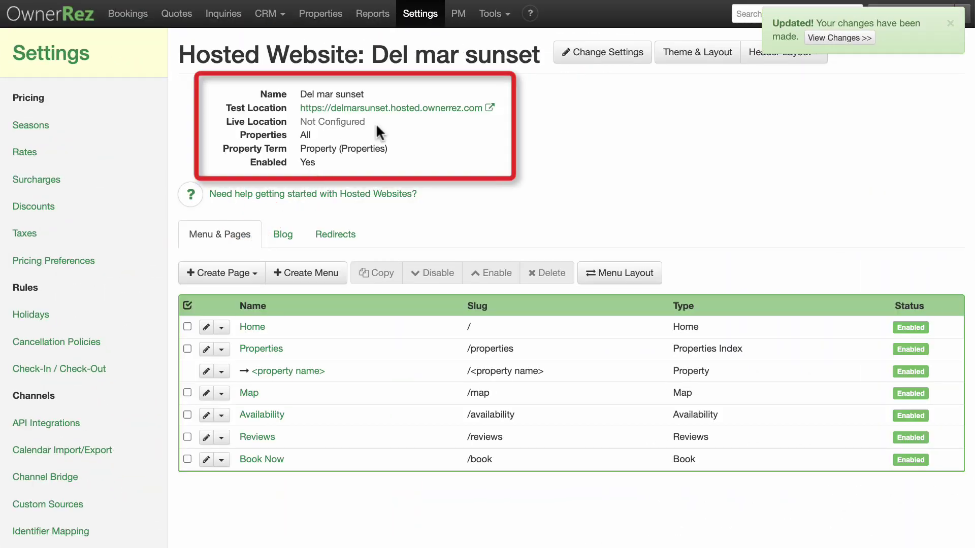
# Open the test site delmarsunset.hosted.ownerrez.com in Chrome to view the new header
pyautogui.click(424, 108)
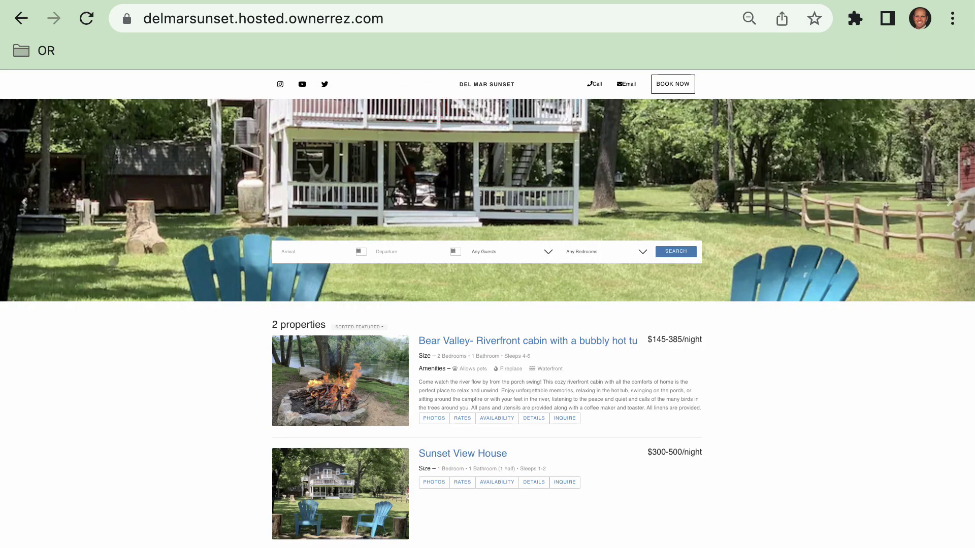